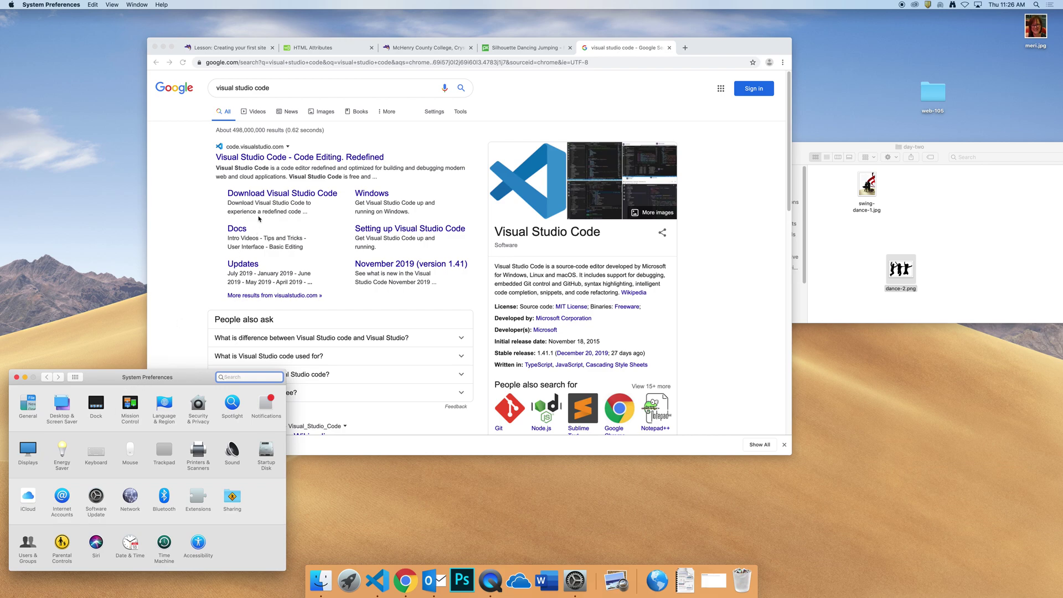
# Step: Bring the Chrome window with Google results for 'visual studio code' to the front
pyautogui.click(285, 164)
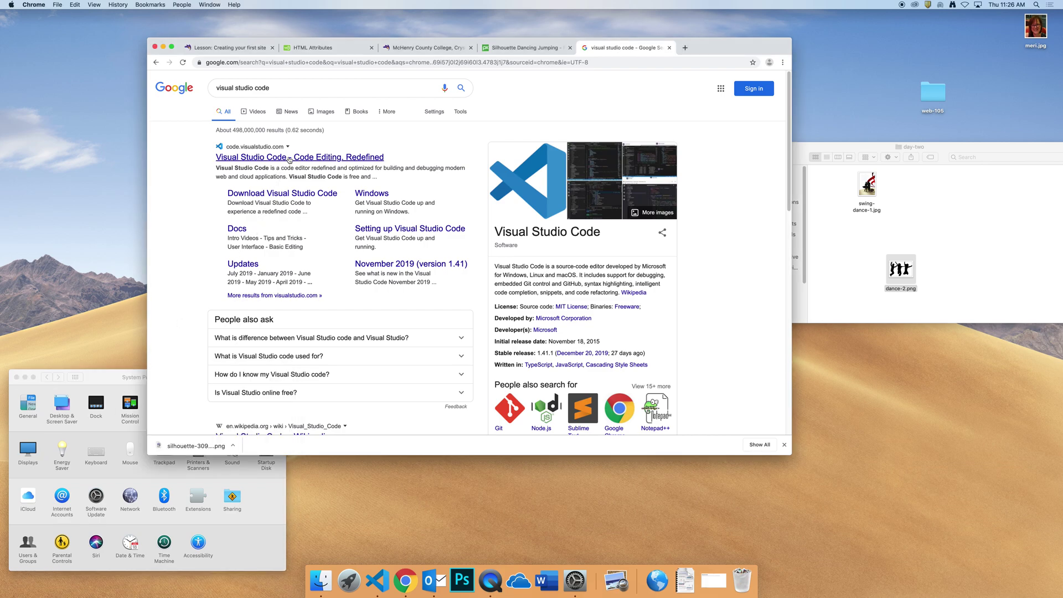
# Step: Open code.visualstudio.com from the top result, then return to System Preferences
pyautogui.click(288, 164)
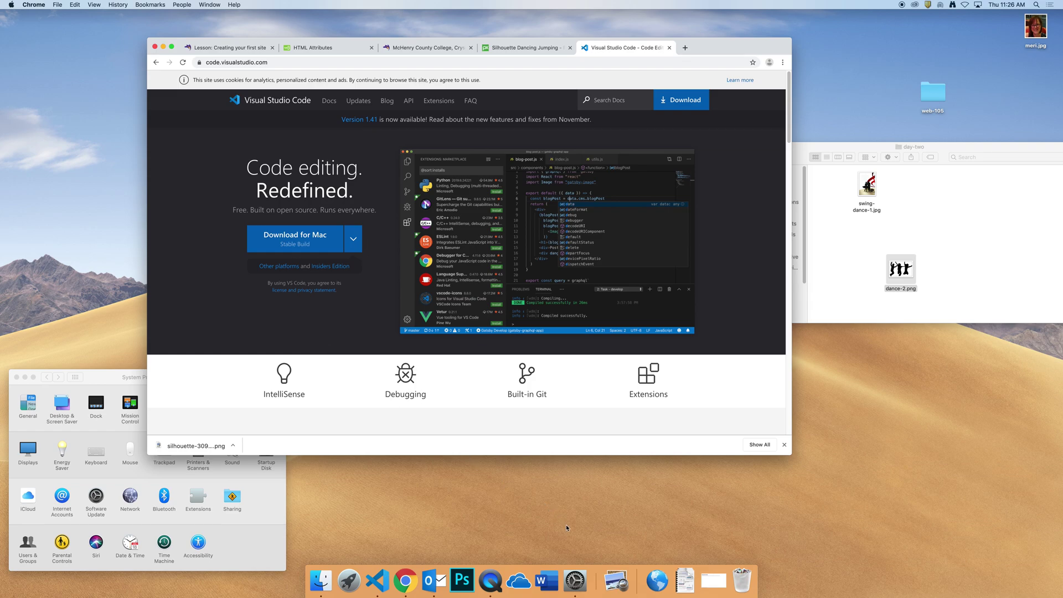
pyautogui.click(575, 579)
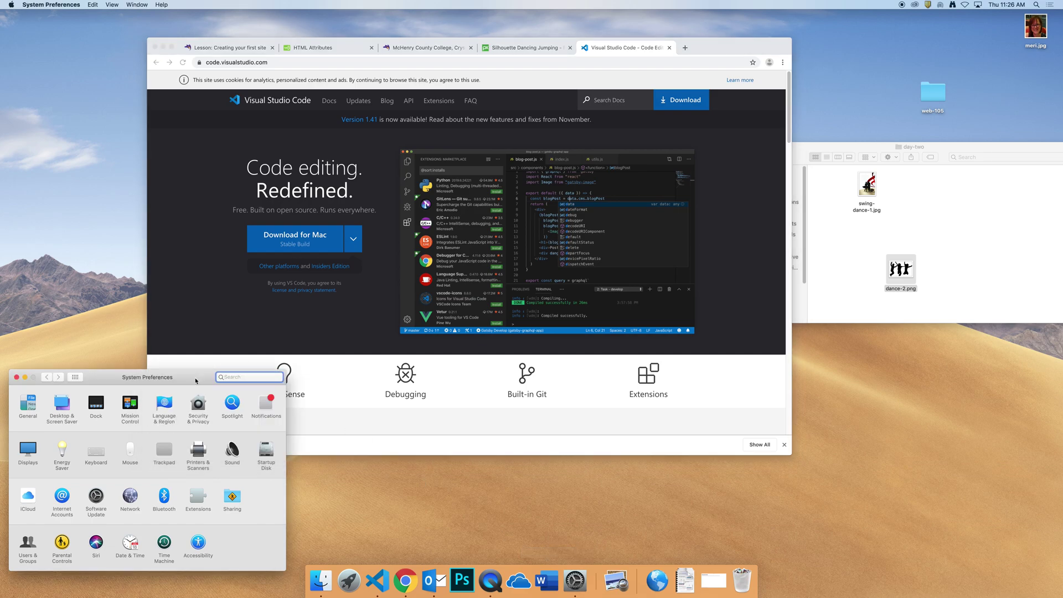
# Step: Centre the System Preferences window and go into Security & Privacy
pyautogui.moveTo(196, 380); pyautogui.dragTo(505, 157)
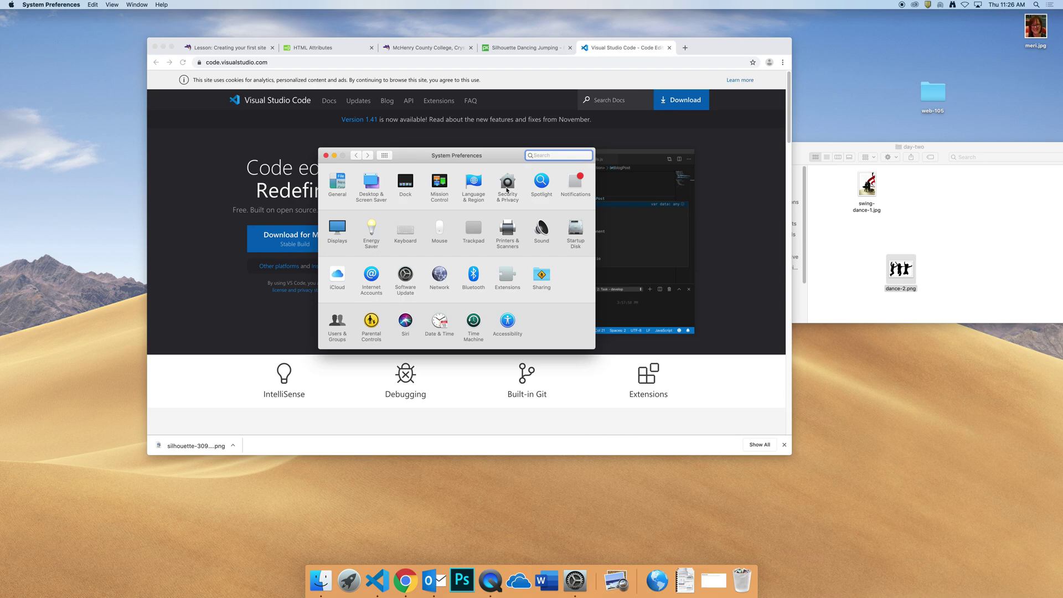
pyautogui.click(507, 190)
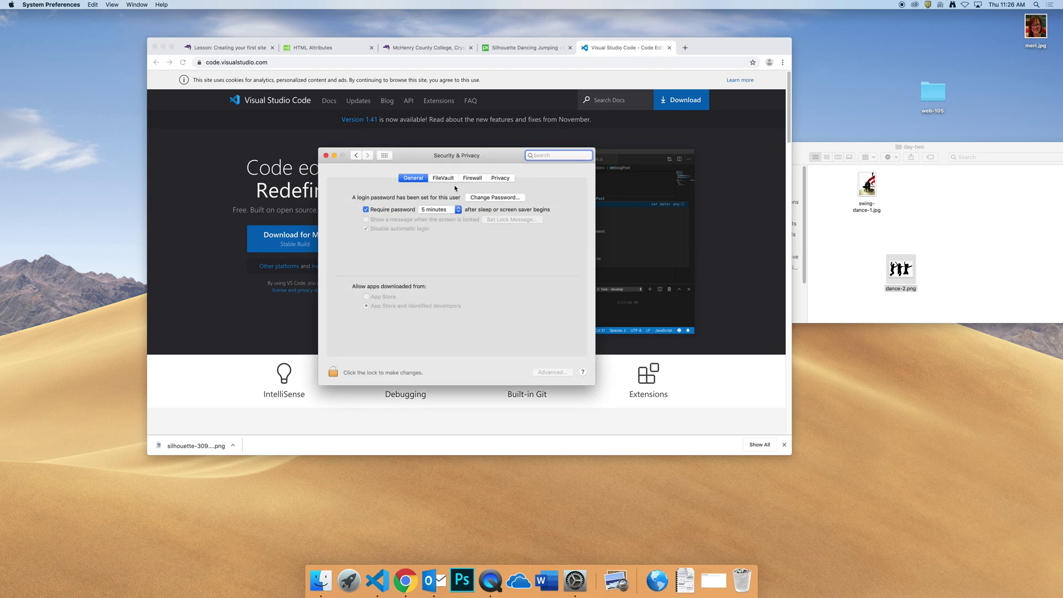
# Step: Attempt to unlock Security & Privacy via the lock icon, then cancel the administrator prompt
pyautogui.click(334, 372)
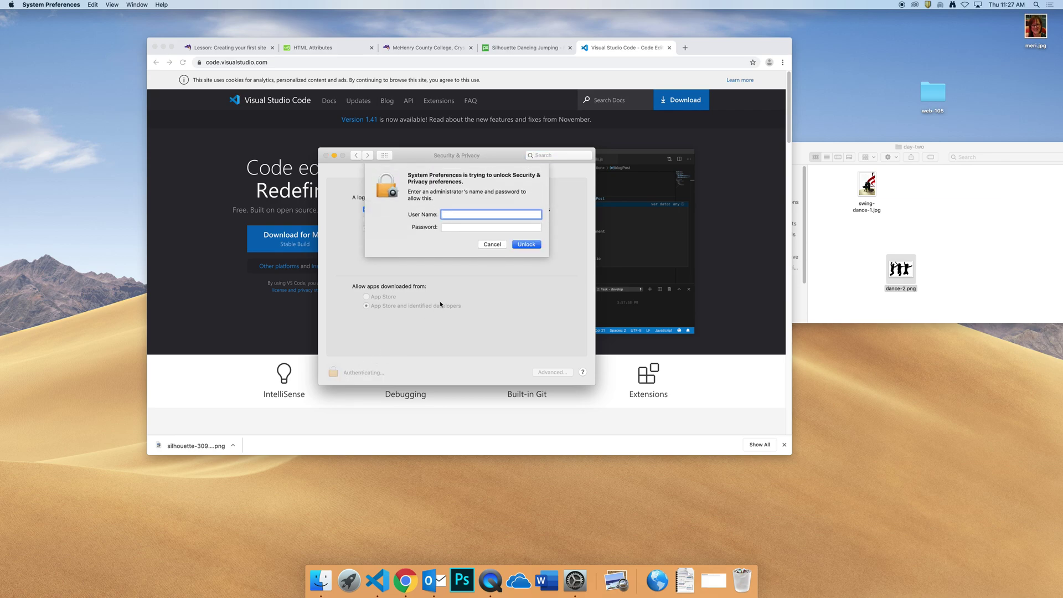
pyautogui.click(489, 245)
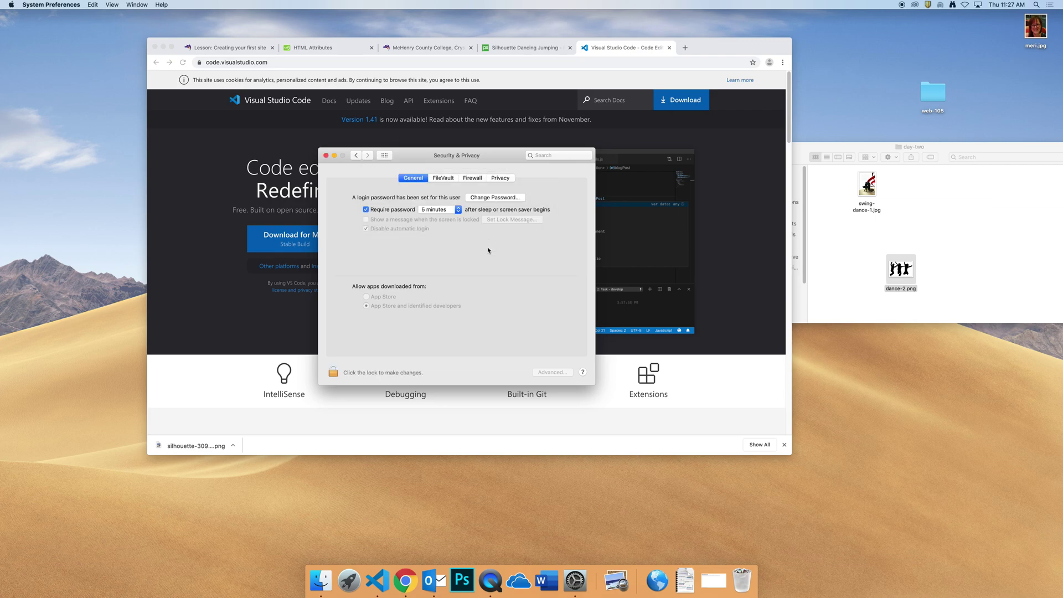